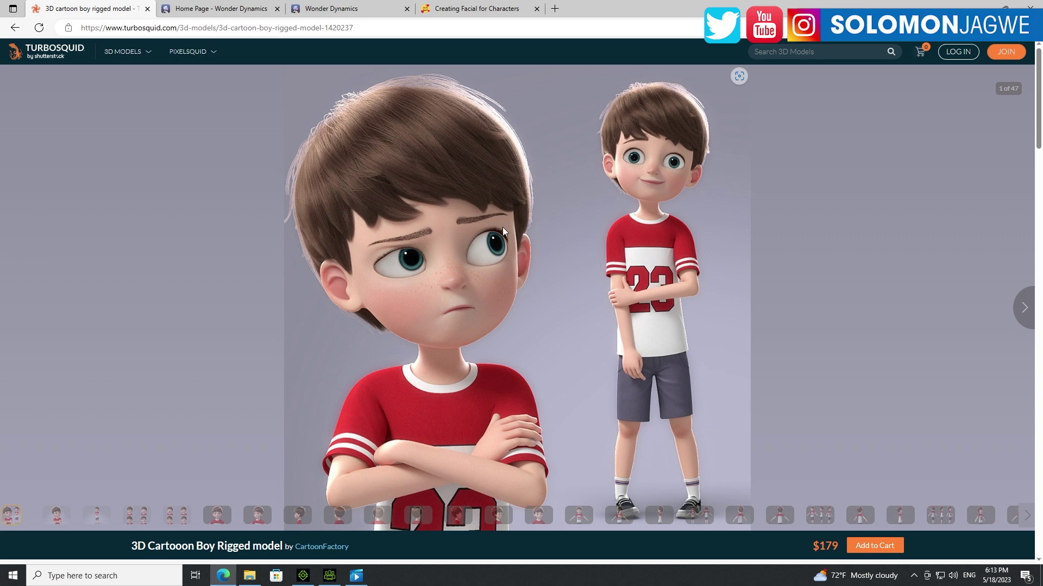
- Look through the cartoon boy model's preview images, including the facial rig wireframe, and bring up the shapeTest video
key("Right")
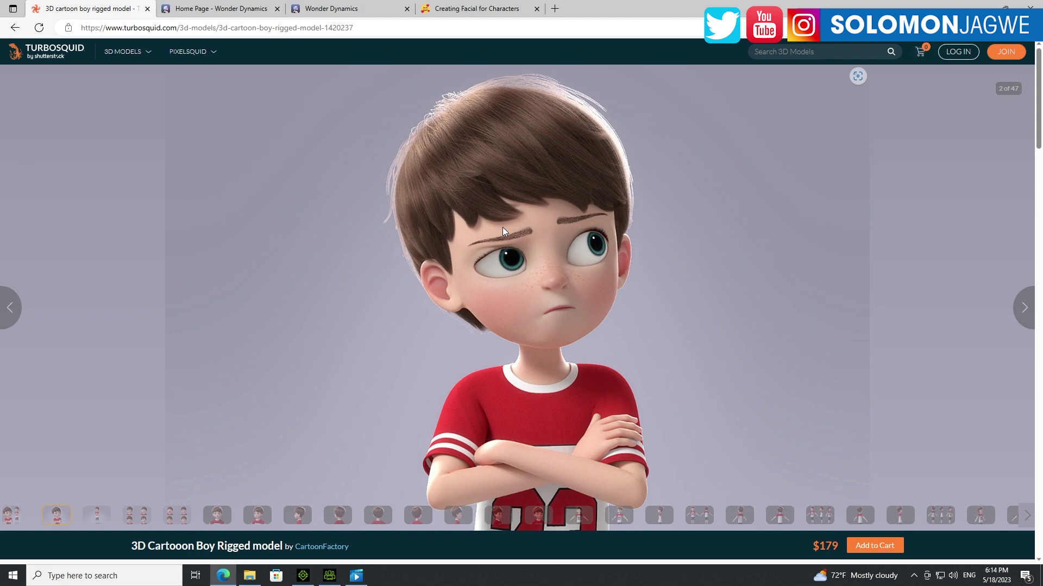
key("Left")
key("Left")
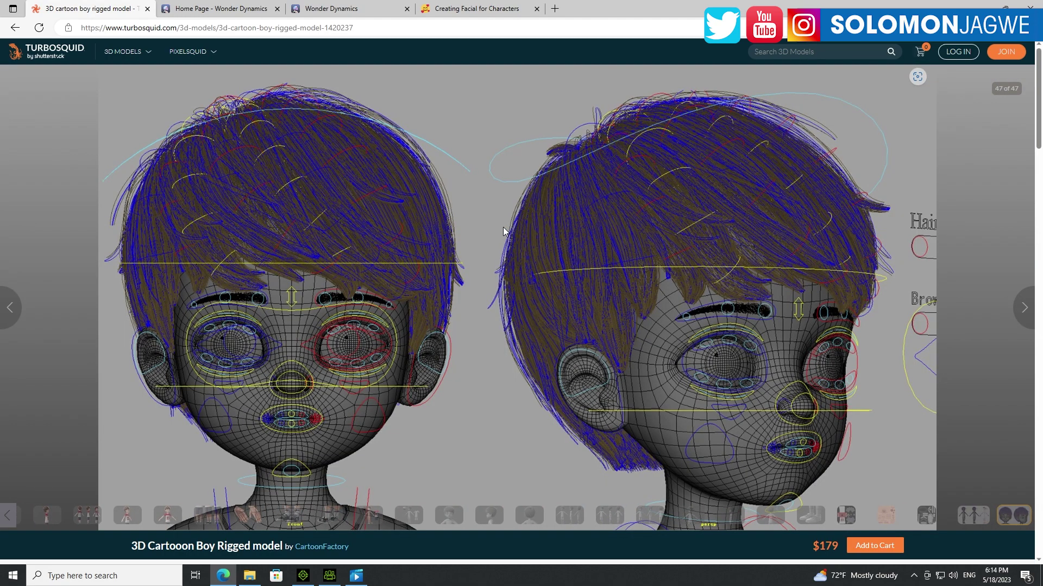
key("Right")
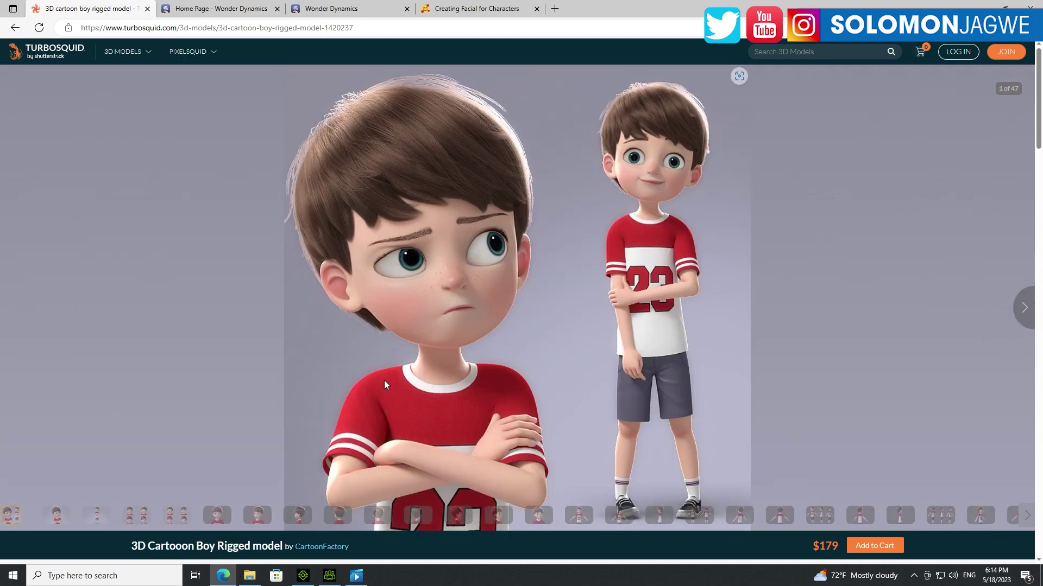
left_click(357, 576)
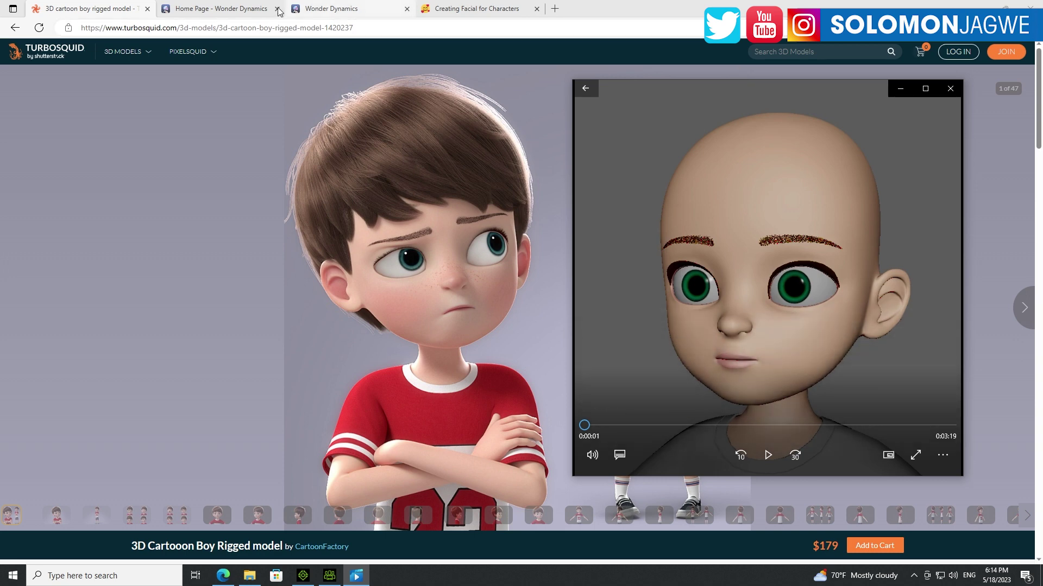
- Switch to the Wonder Studio home page and view the details of the featured character The Professor
left_click(232, 11)
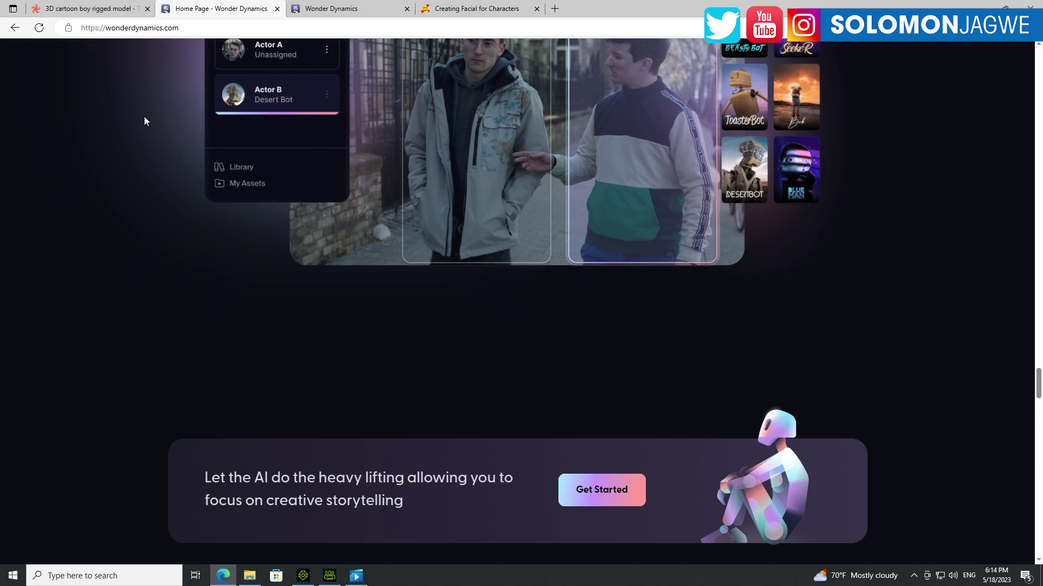
left_click(120, 10)
left_click(343, 10)
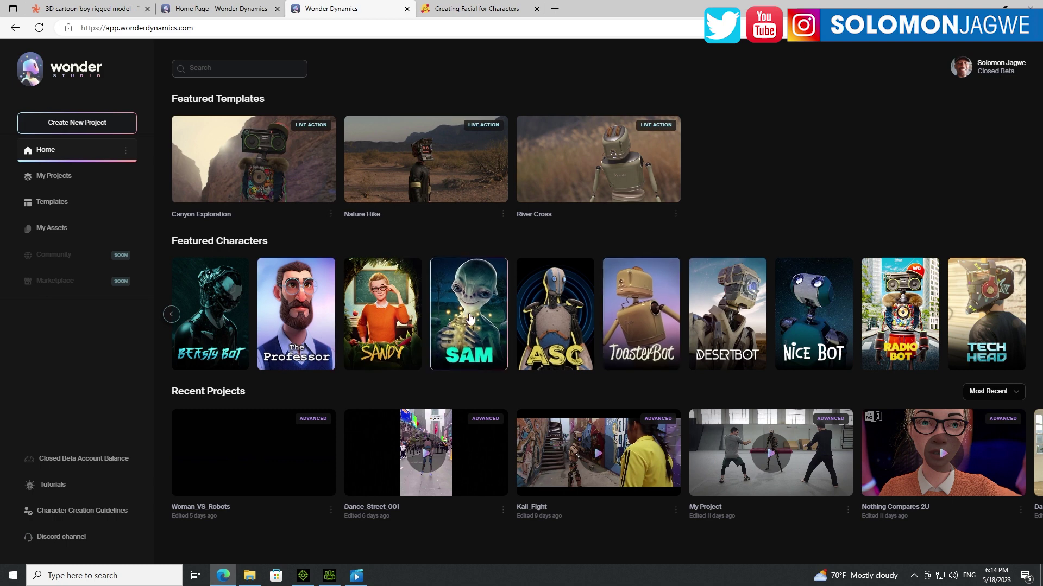
left_click(385, 328)
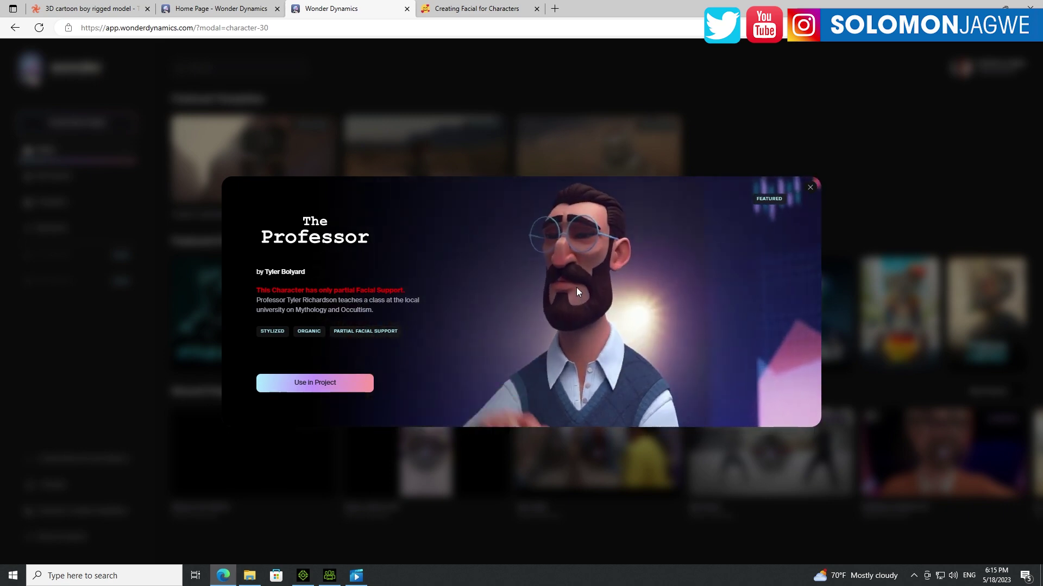
left_click(810, 187)
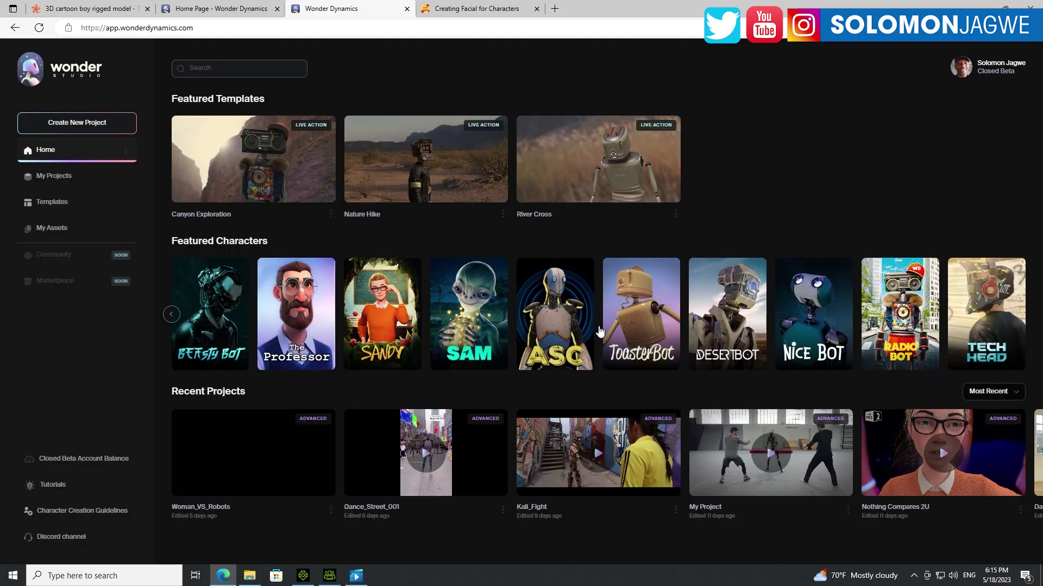
- View the details of the featured characters Sam and DesertBot, closing each card
left_click(494, 319)
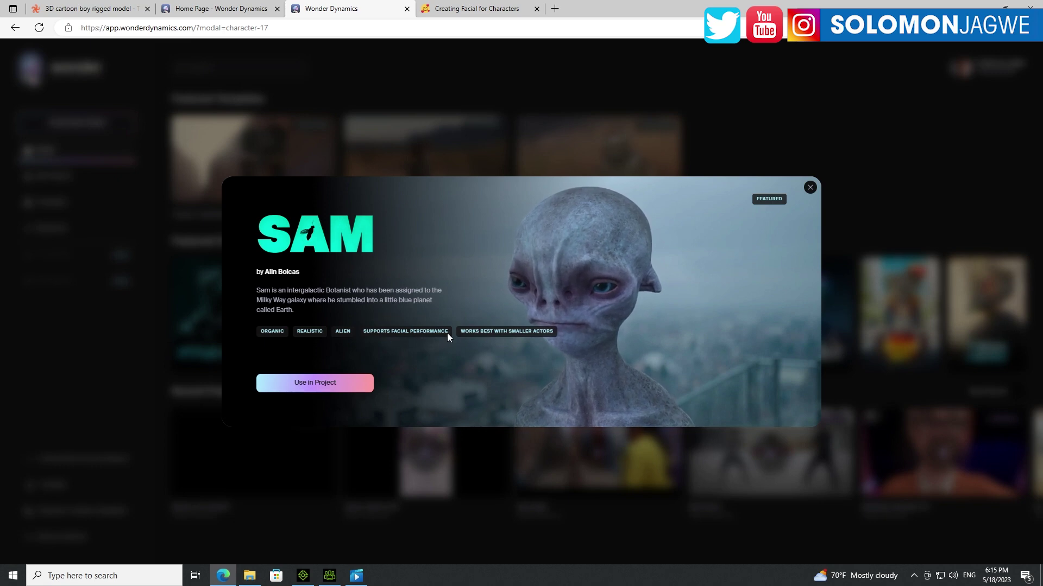
left_click(810, 188)
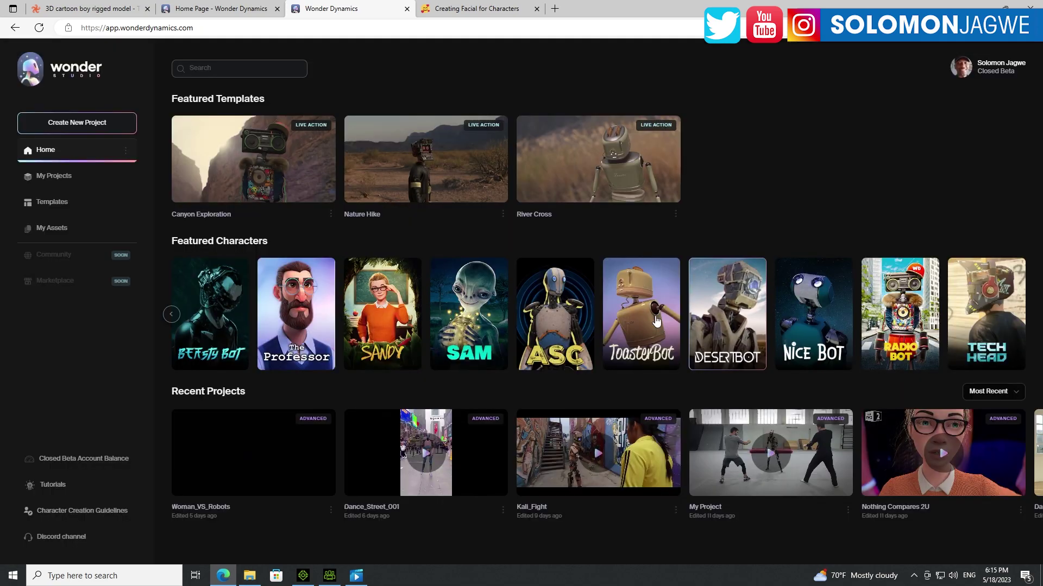
left_click(716, 319)
left_click(809, 189)
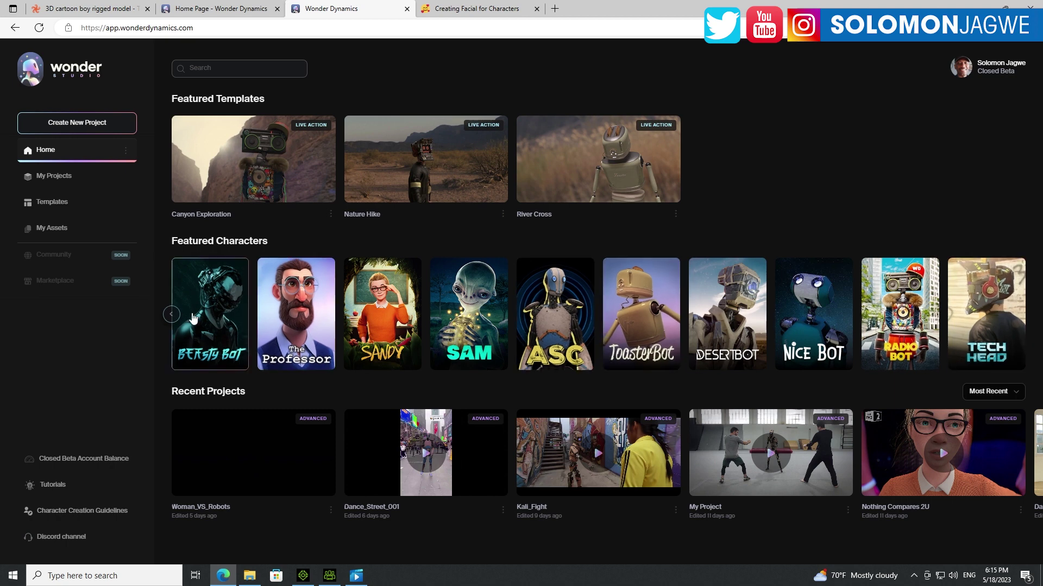
- Reveal the first featured characters and view the details of Dummy Robot and Bob
left_click(171, 314)
left_click(176, 318)
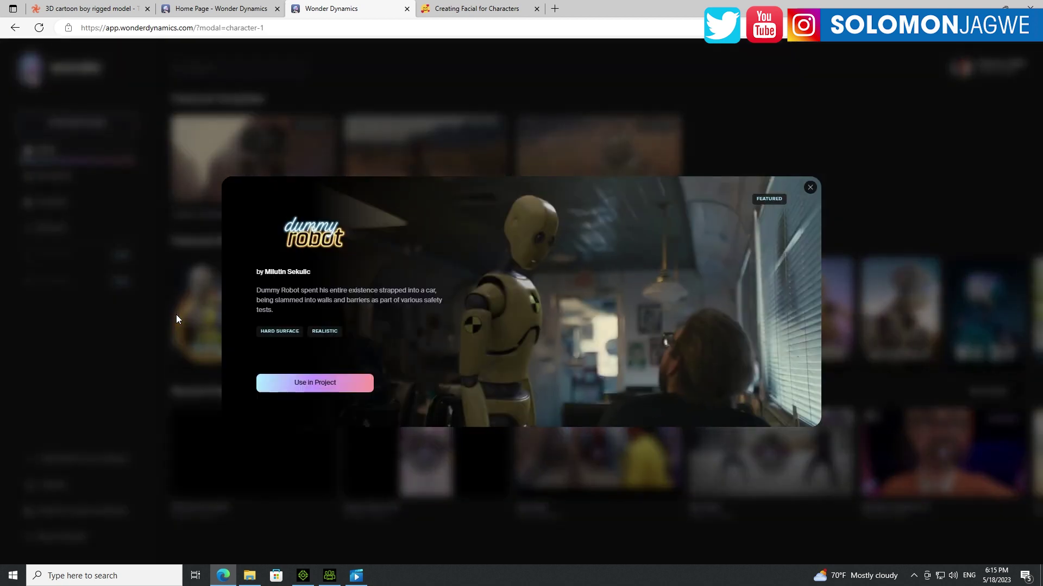
left_click(810, 188)
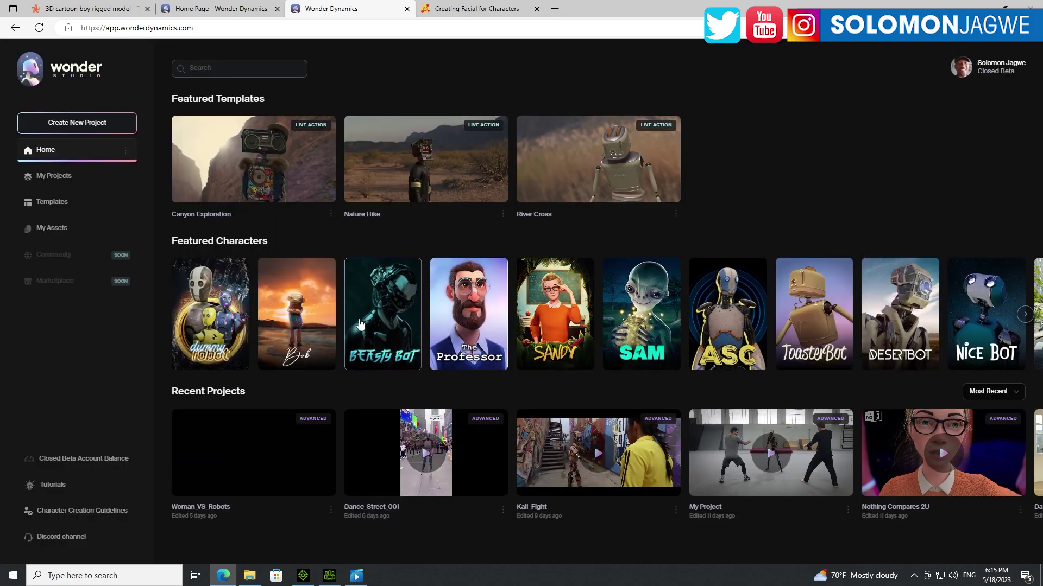
left_click(312, 318)
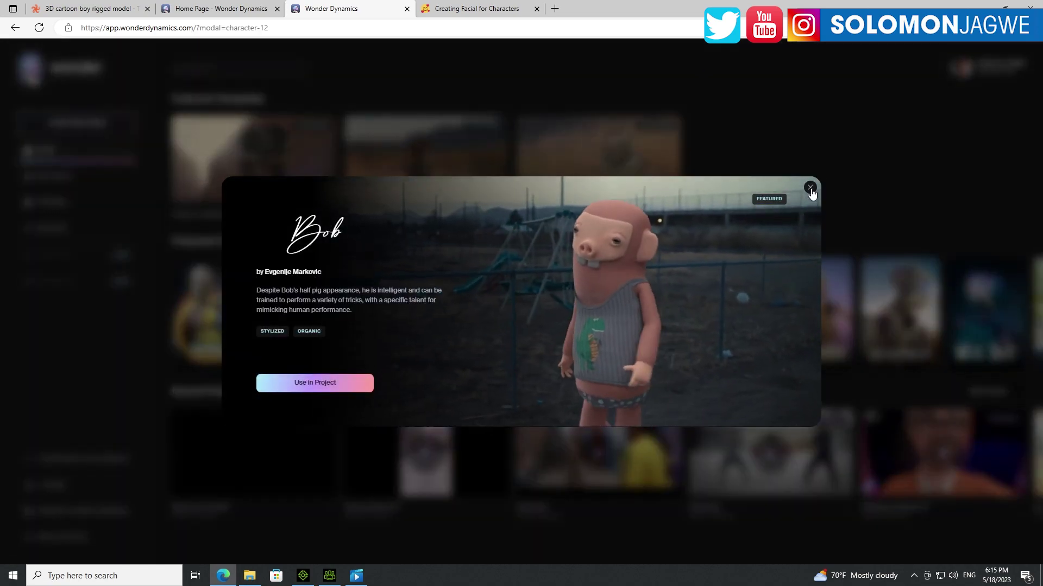
left_click(809, 188)
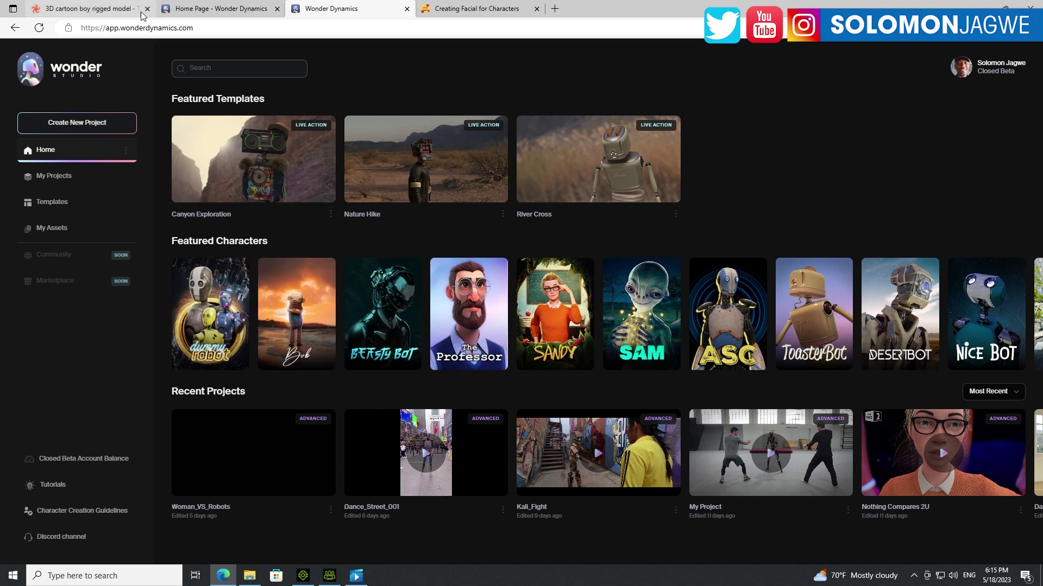
- Review the brow, cheek and eye shapes in the Facial Shapes gallery of the Creating Facial for Characters guide
left_click(473, 8)
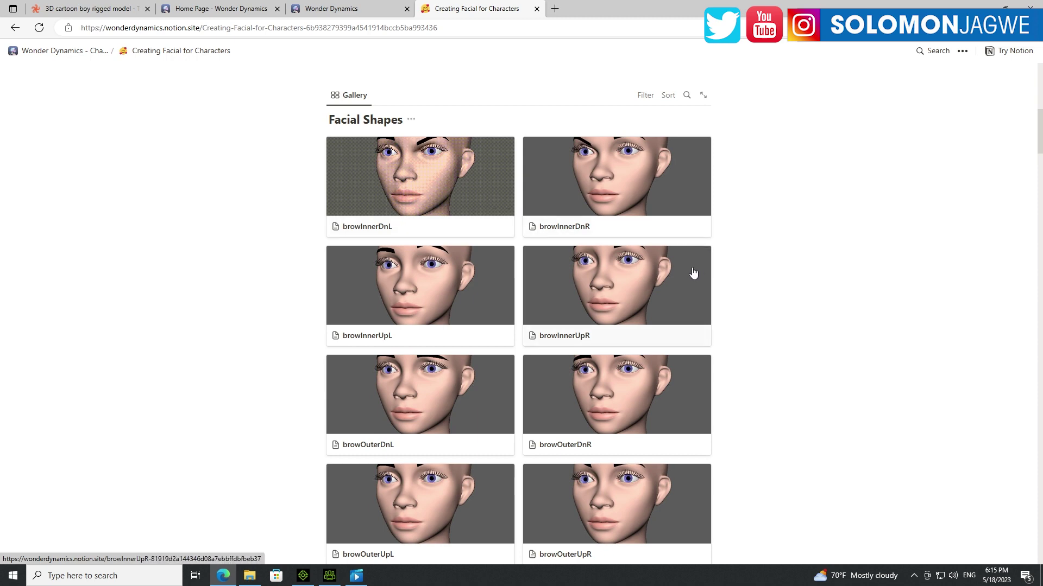
scroll(625, 233, "down", 6)
scroll(628, 231, "down", 4)
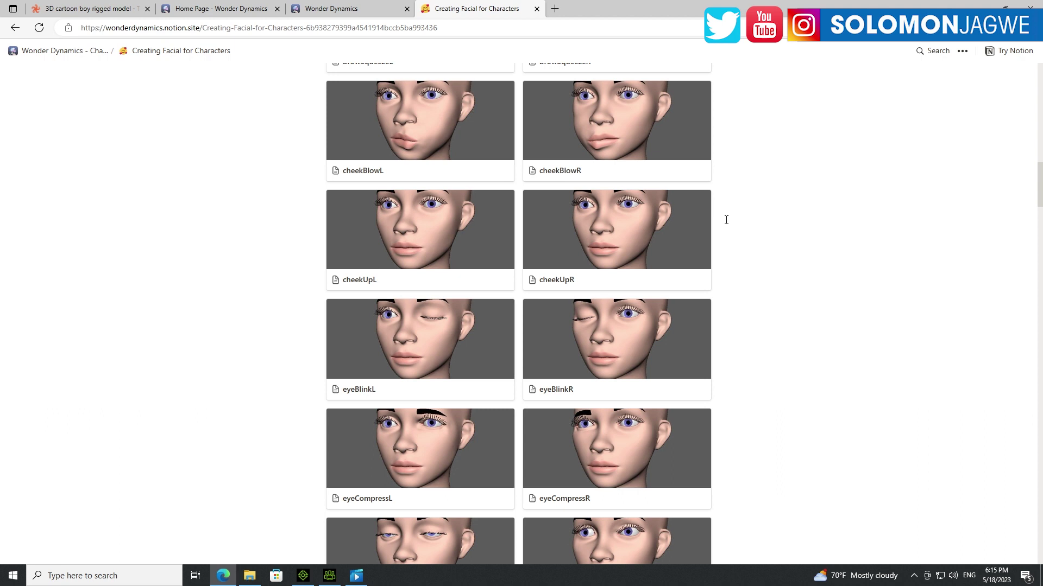
scroll(726, 220, "down", 10)
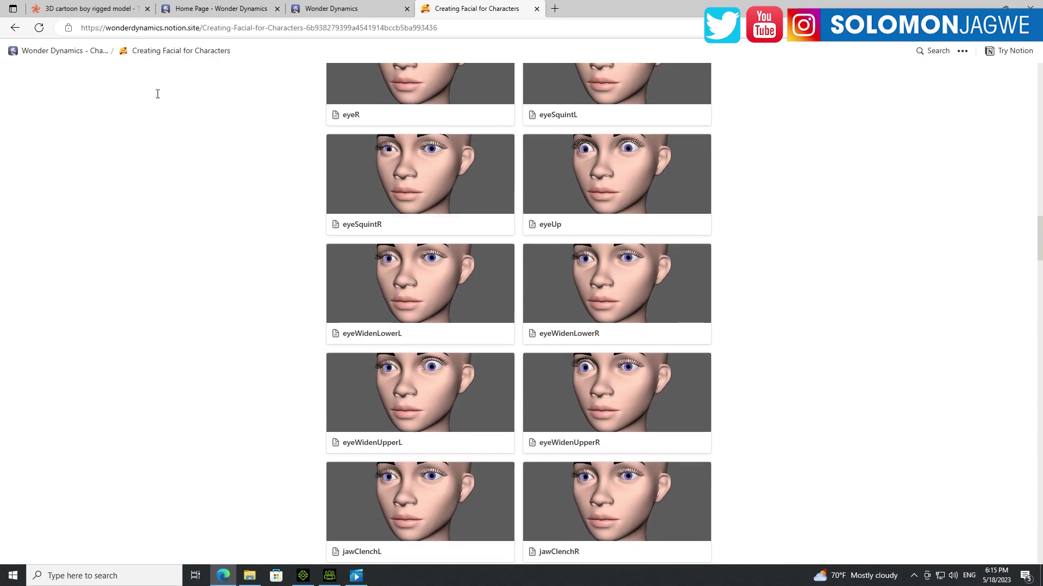
- Return to the cartoon boy model page and play the shapeTest video beside it
left_click(94, 9)
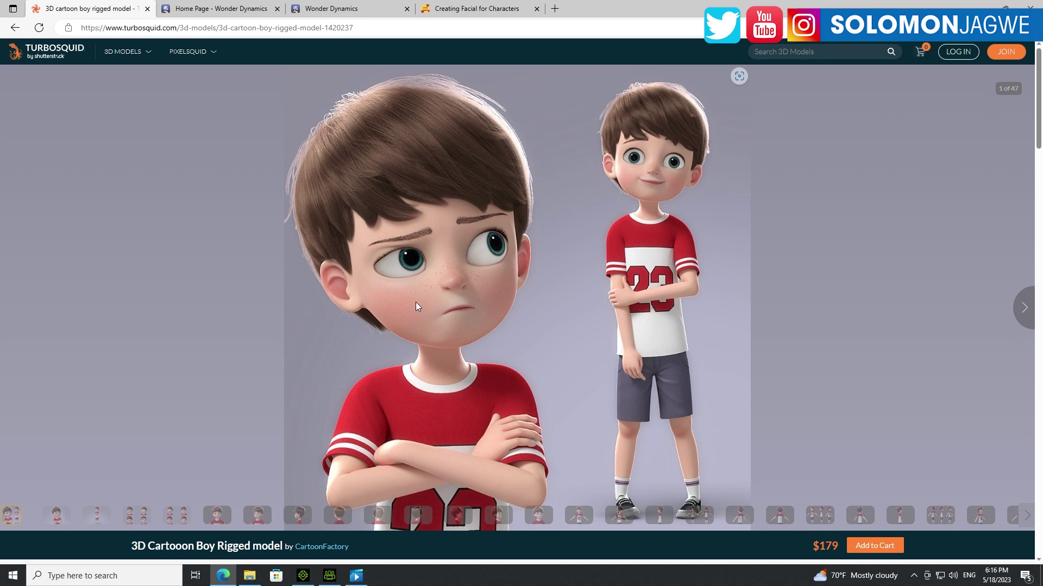
left_click(356, 576)
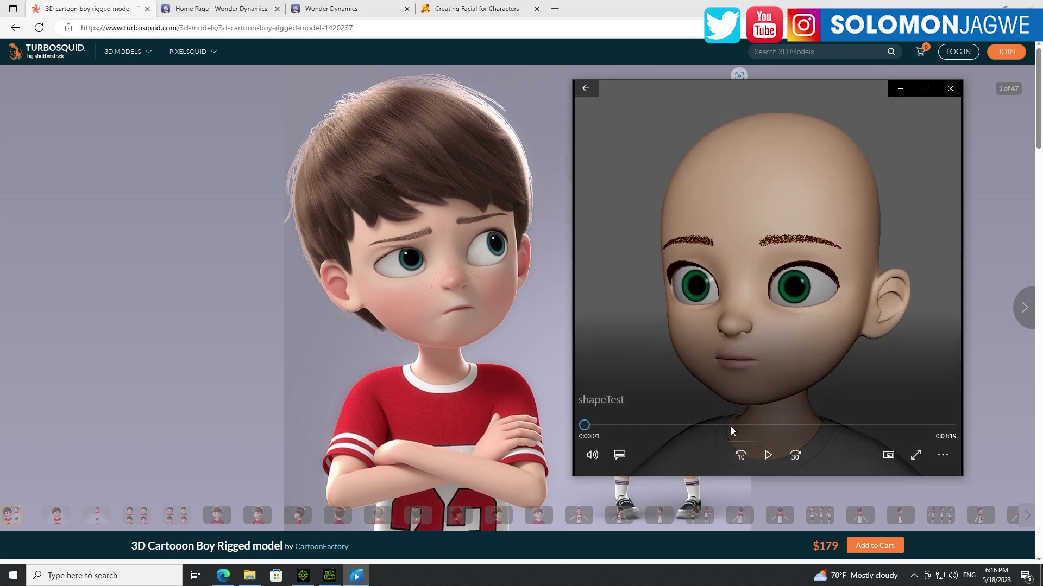
left_click(768, 455)
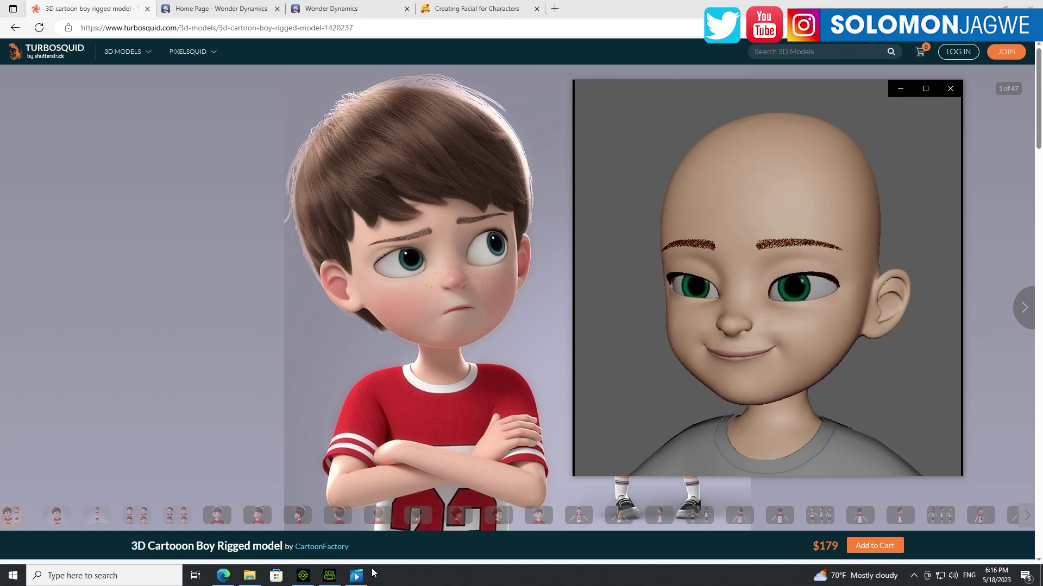
- Check the Nkoza avatar's face in Character Creator 4, and return to the cartoon boy's facial rig wireframe image
left_click(333, 579)
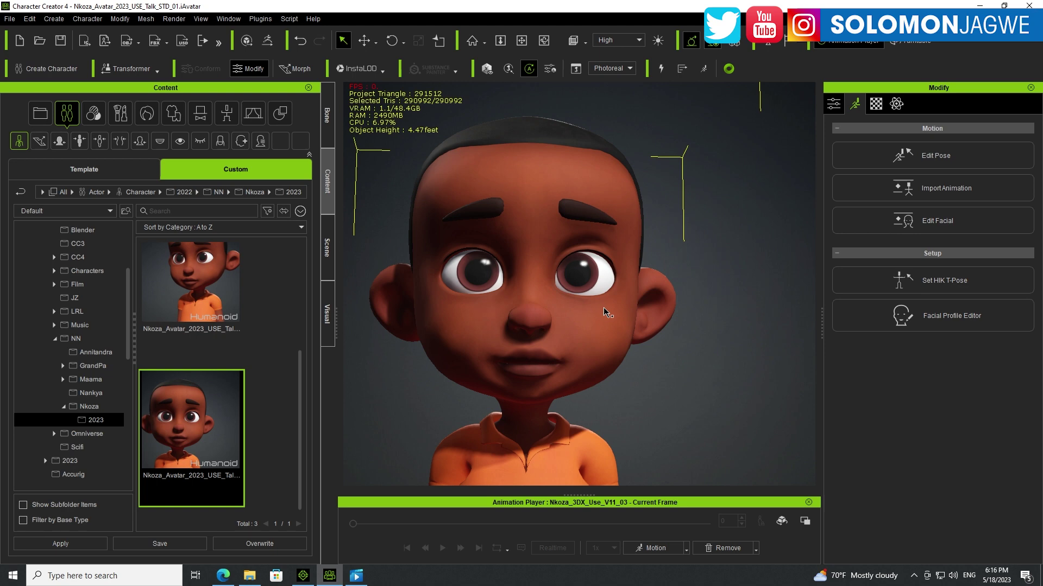
left_click(980, 6)
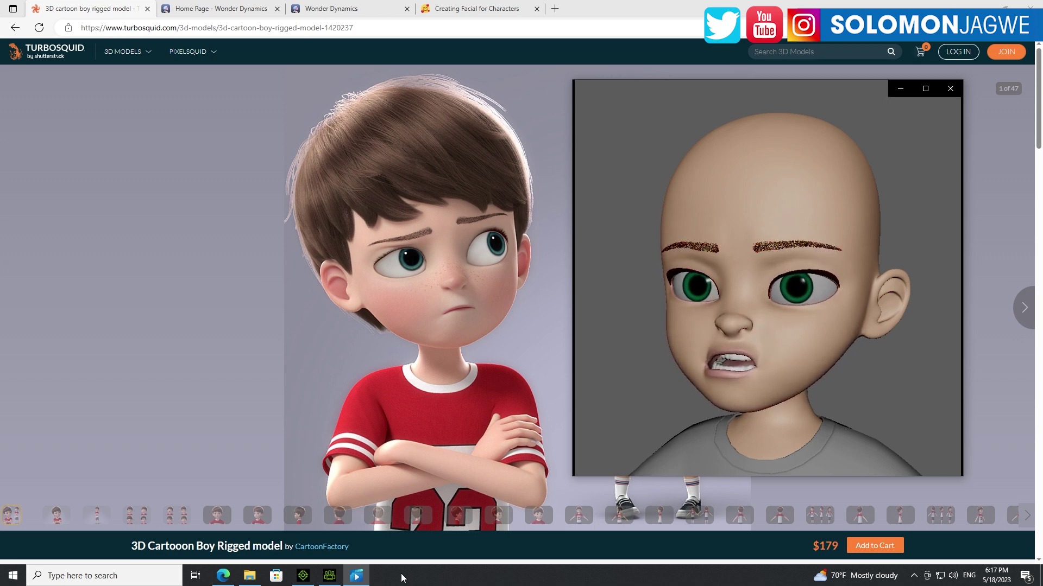
left_click(93, 14)
key("Left")
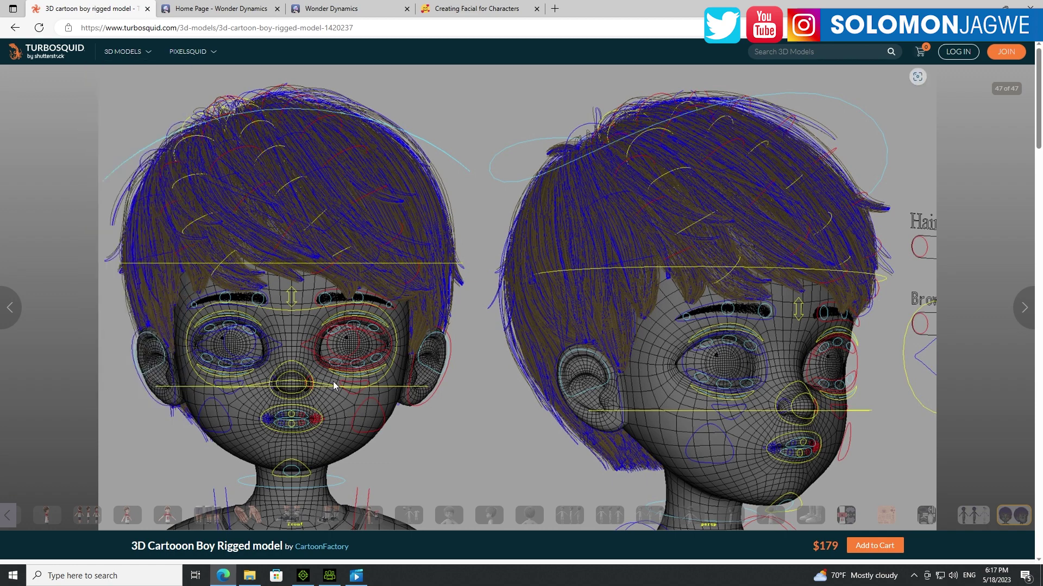
- Compare the face in the shapeTest video with the Nkoza avatar in Character Creator 4
left_click(357, 577)
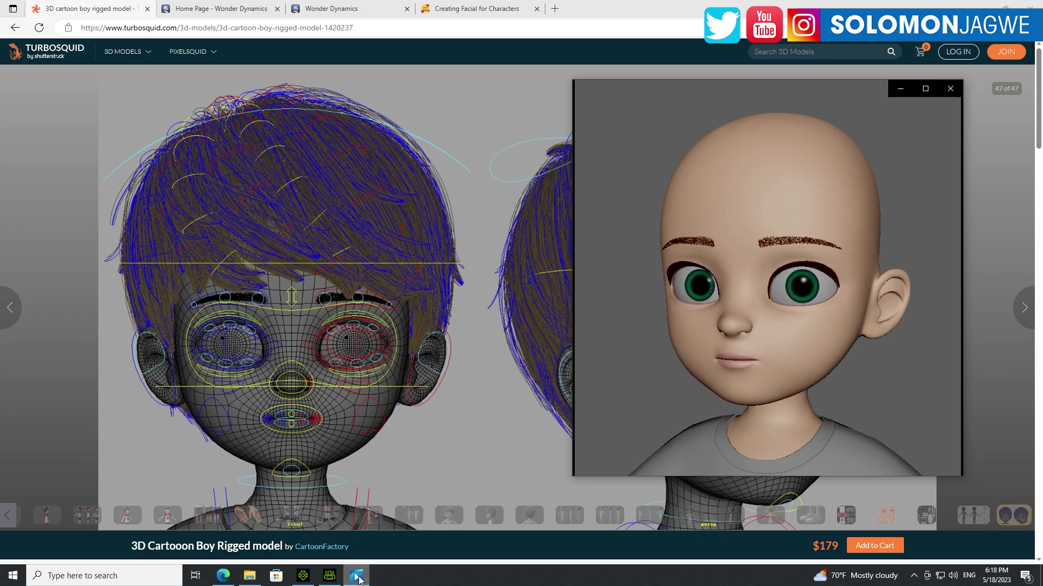
left_click(329, 579)
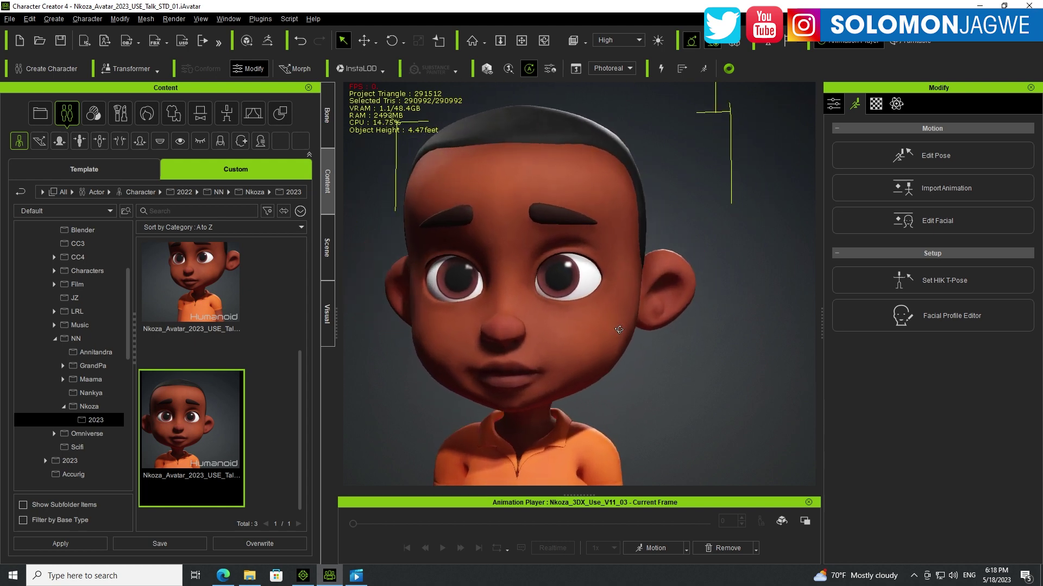
left_click(979, 6)
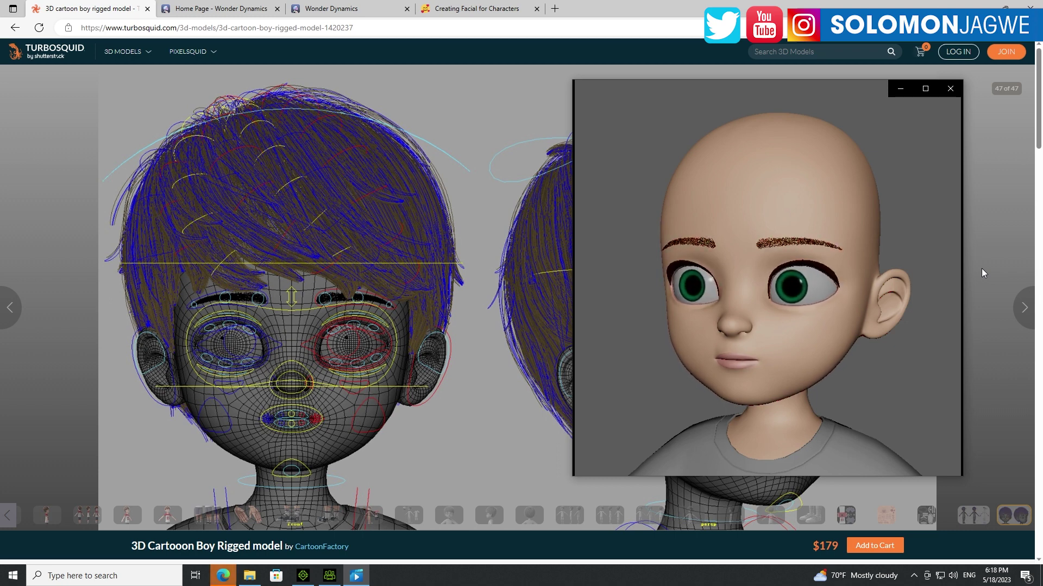
- Browse the cartoon boy model's preview images up to the one showing four facial expressions
left_click(286, 7)
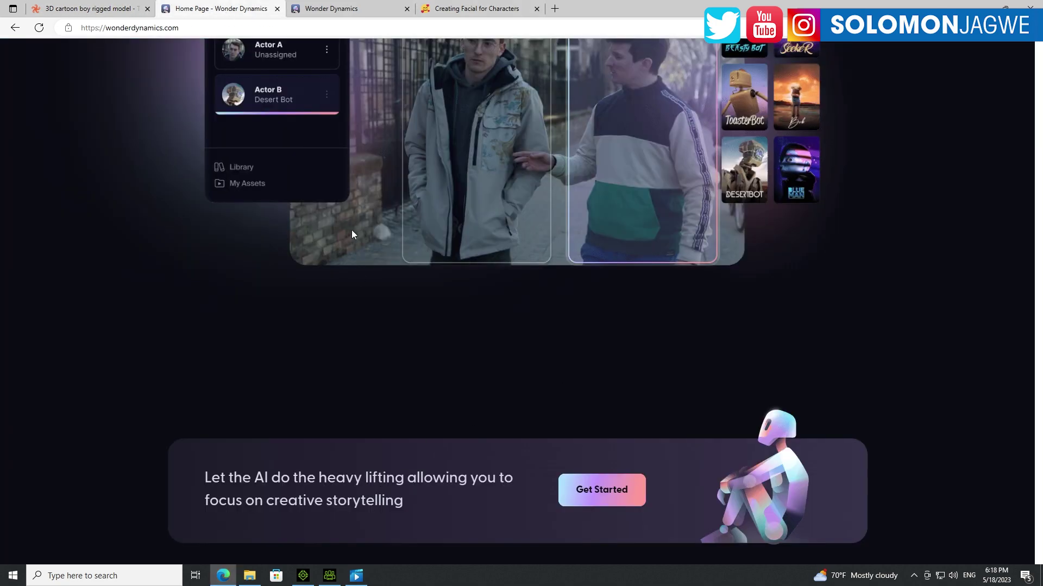
left_click(110, 9)
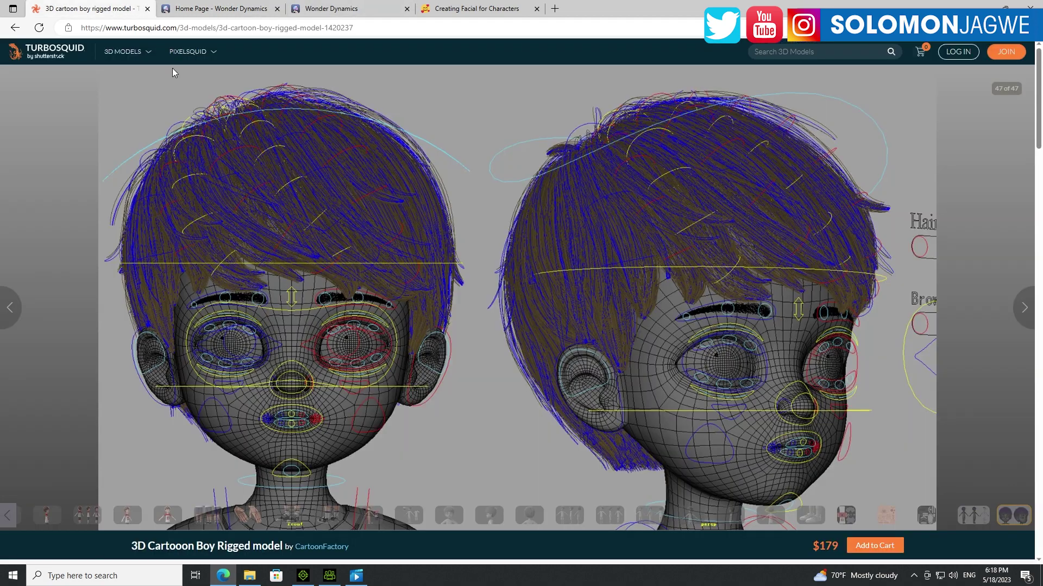
key("Right")
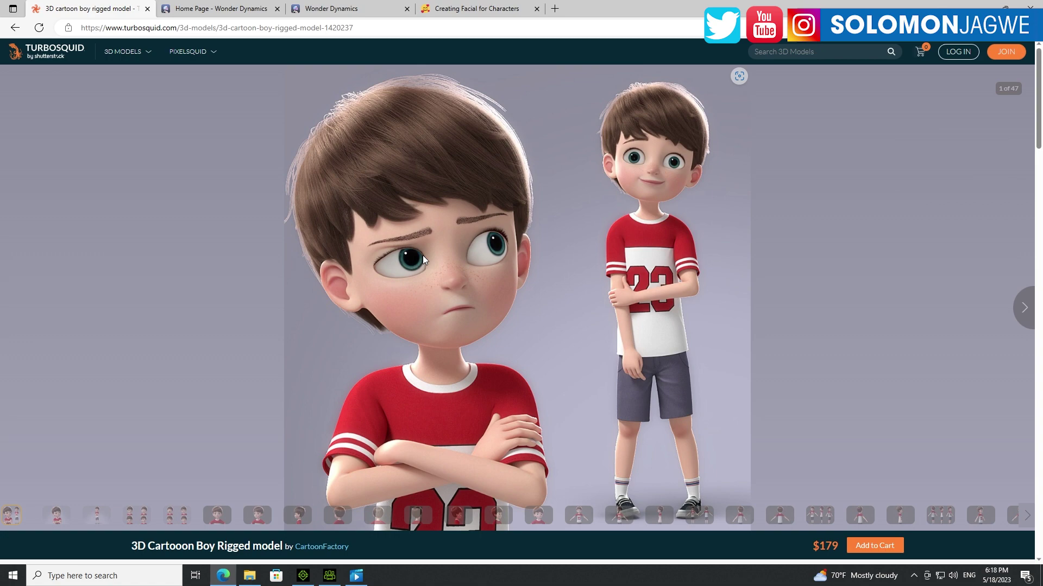
key("Right")
key("Right")
key("Right")
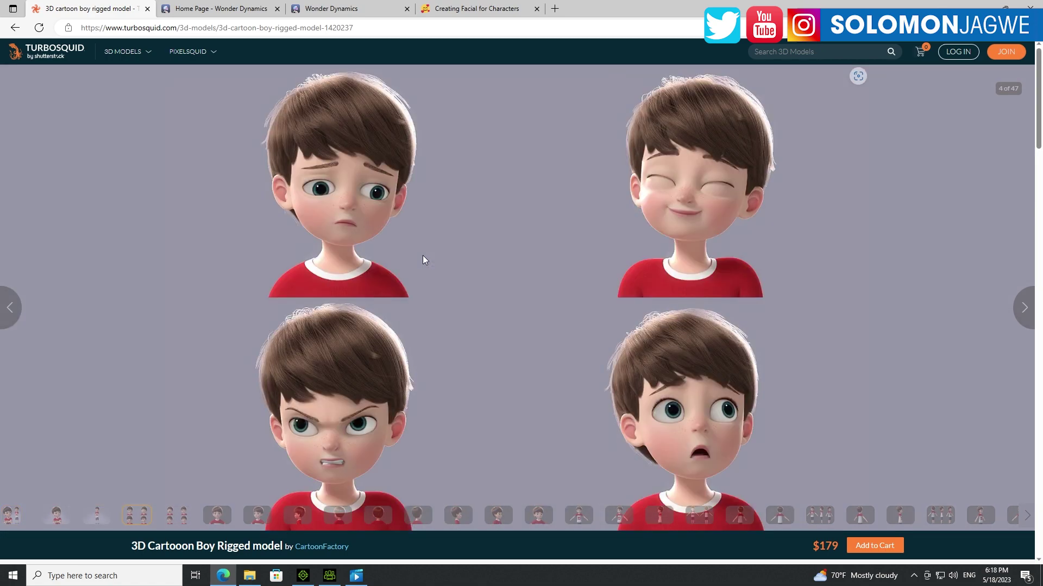
scroll(489, 217, "down", 3)
scroll(536, 253, "up", 3)
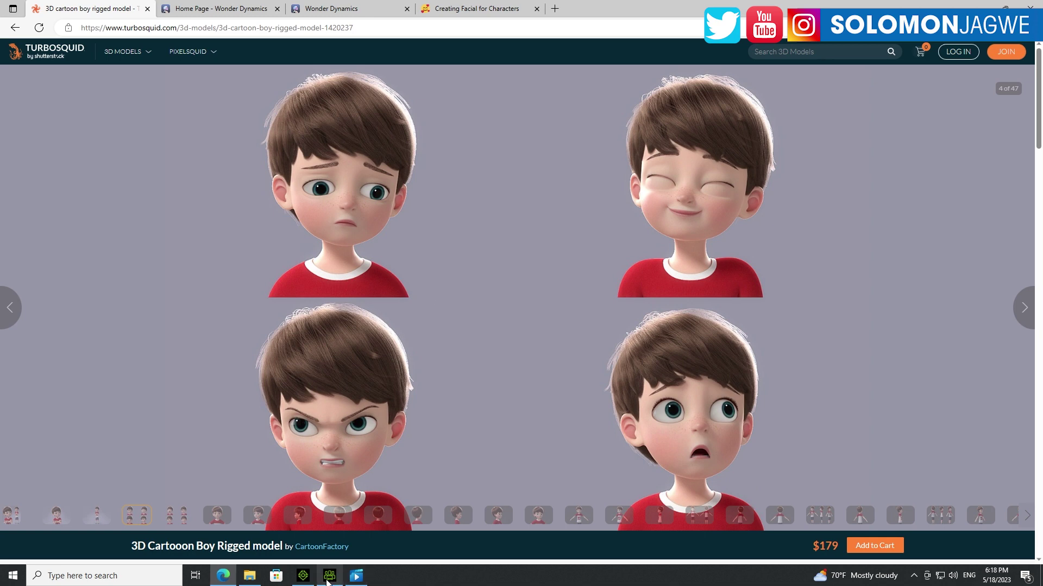
- Bring up the shapeTest video again, and review the jaw and lip shapes in the Creating Facial for Characters guide
left_click(356, 579)
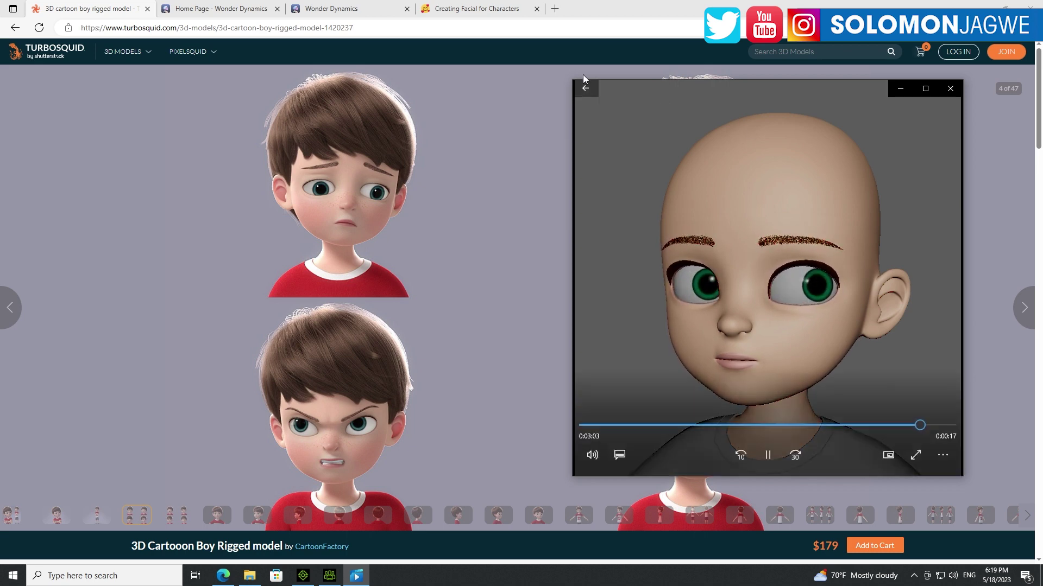
left_click(475, 9)
scroll(675, 226, "down", 15)
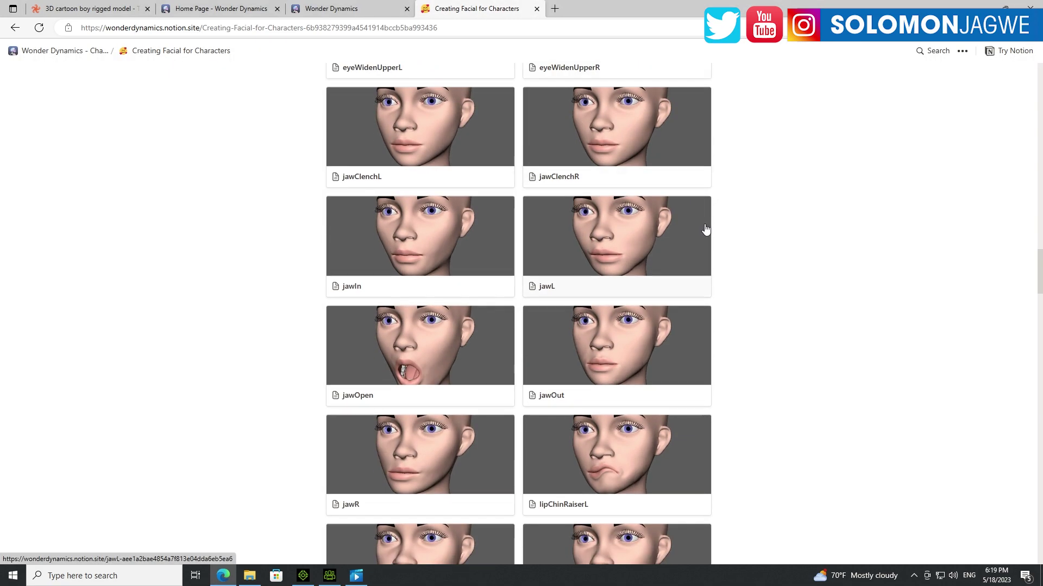
scroll(717, 225, "down", 15)
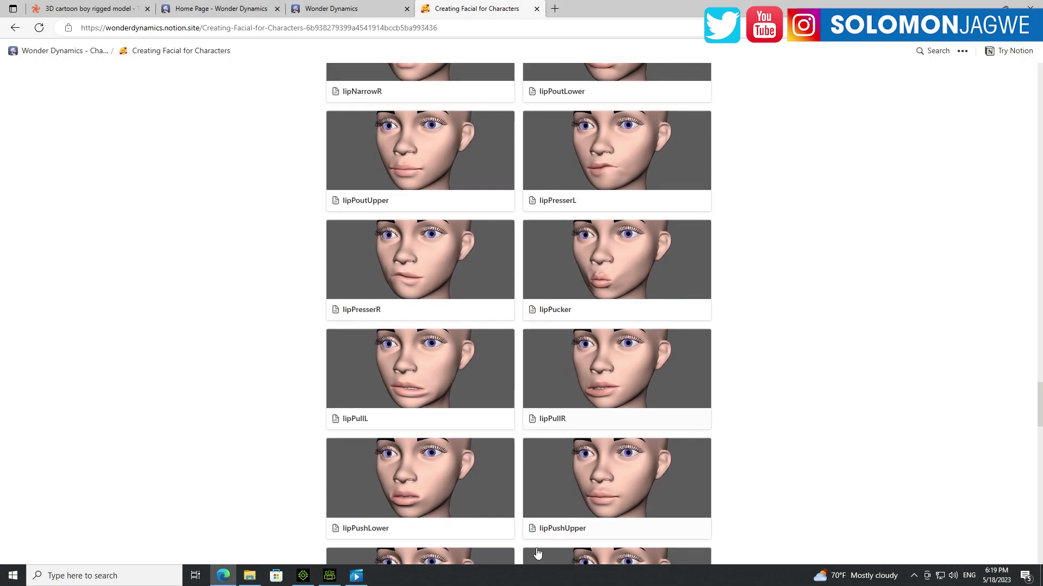
- Bring up the shapeTest video over the guide and play it from the beginning
left_click(356, 576)
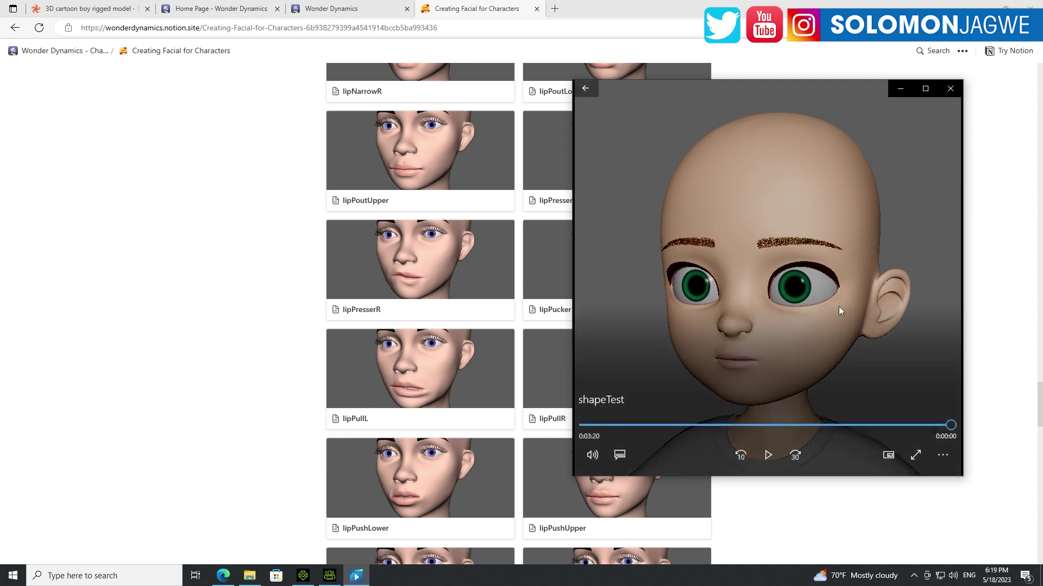
left_click(584, 427)
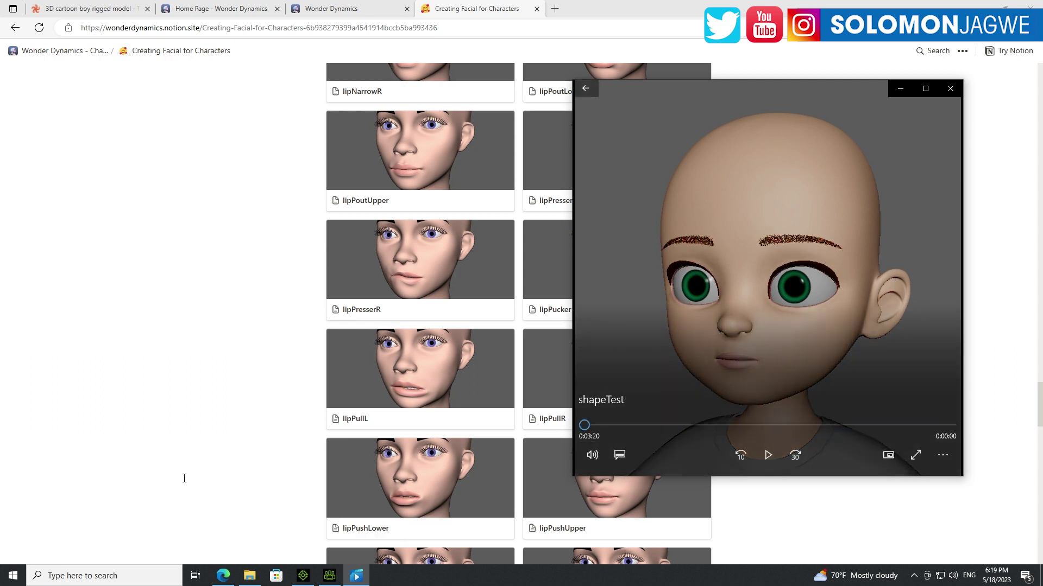
left_click(765, 454)
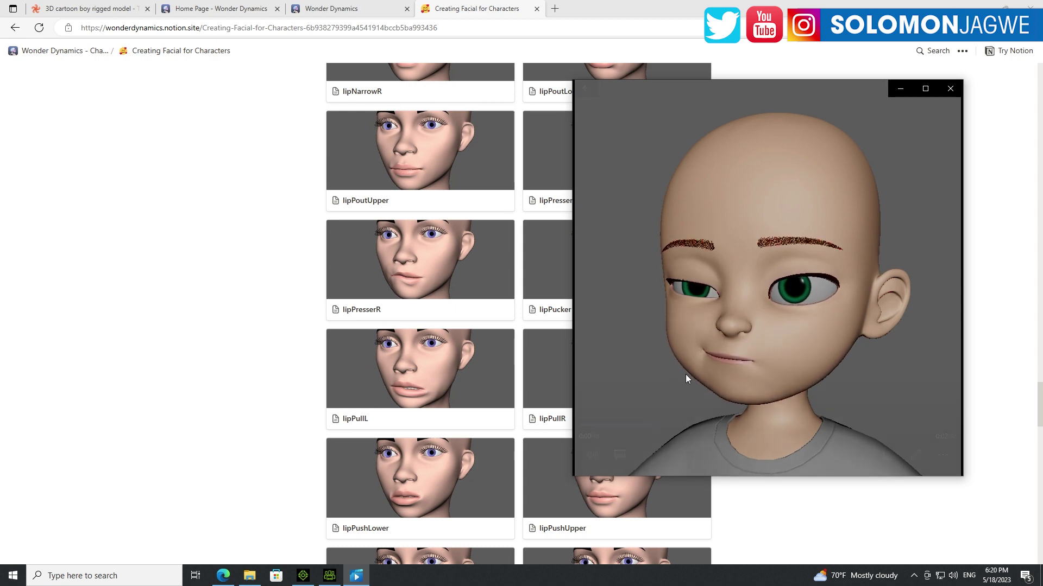
- Look at the cartoon boy's four facial expressions, and review the lip and jaw shapes in the Creating Facial for Characters guide
left_click(85, 9)
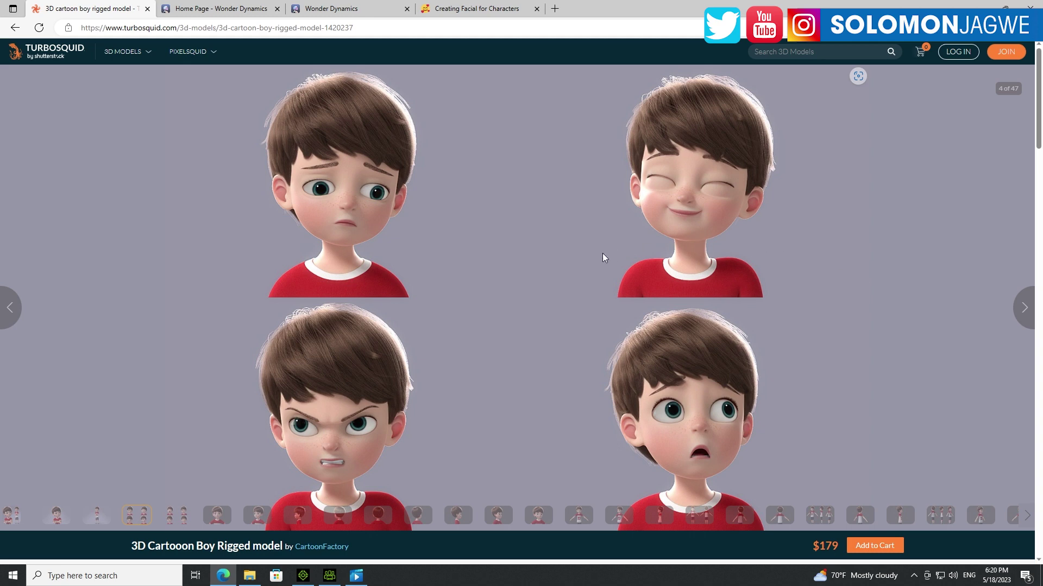
left_click(462, 10)
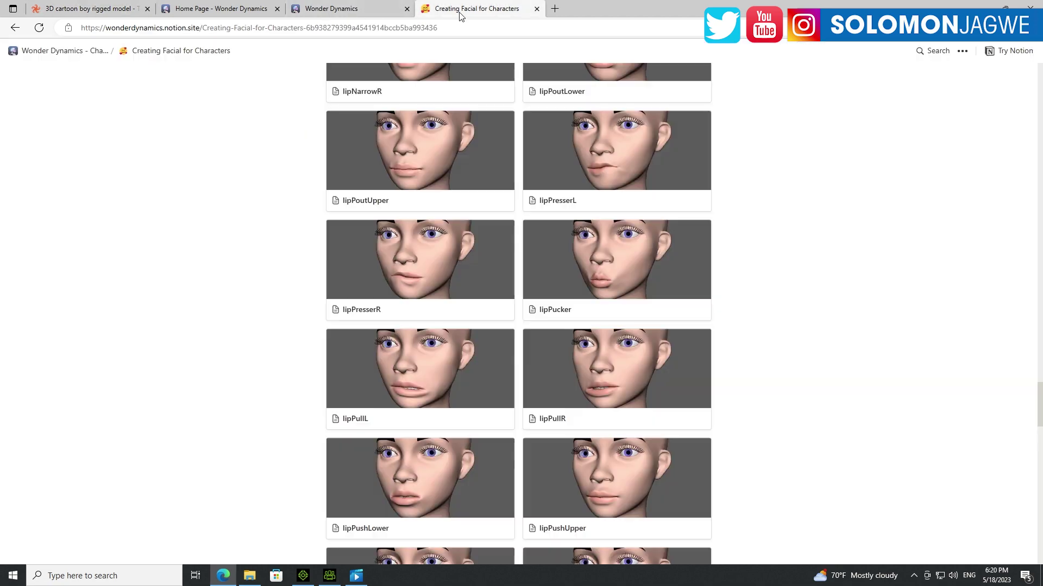
scroll(722, 244, "down", 3)
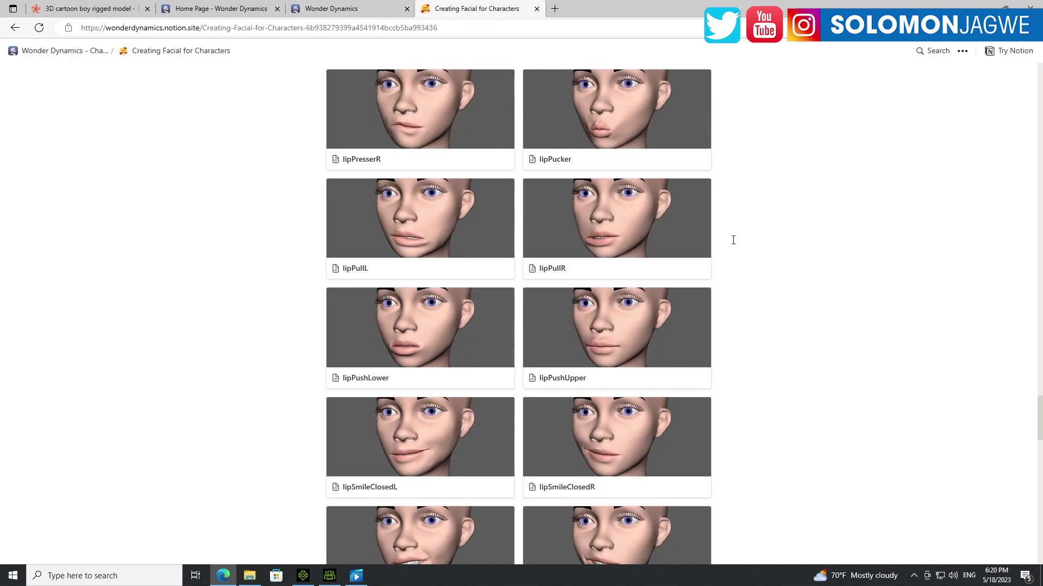
scroll(733, 240, "down", 1)
scroll(733, 240, "down", 3)
scroll(731, 239, "up", 10)
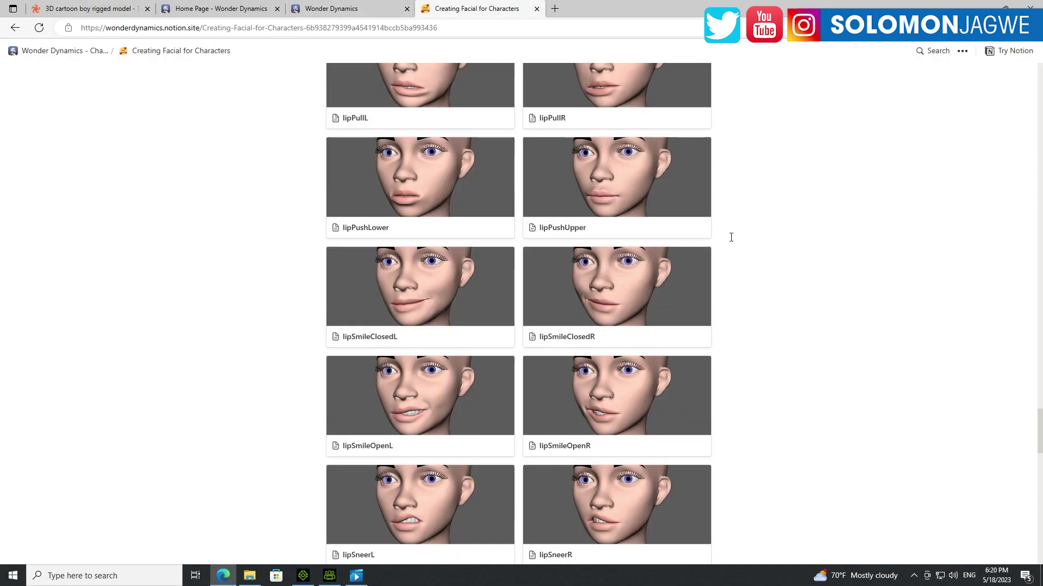
scroll(731, 237, "up", 15)
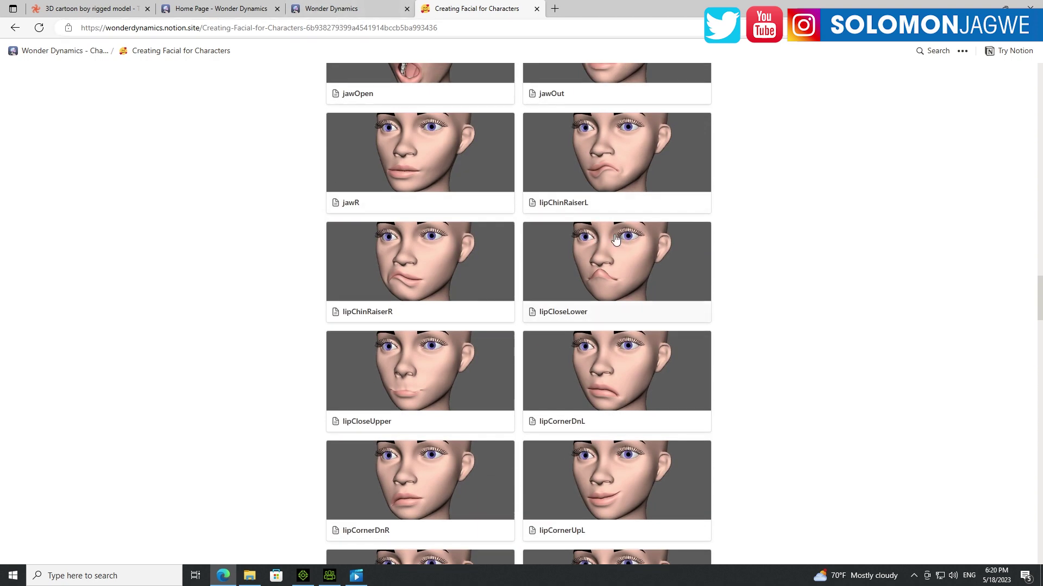
- Check the Wonder Studio home page, and compare the shapeTest video with the cartoon boy's four-expression preview
left_click(353, 9)
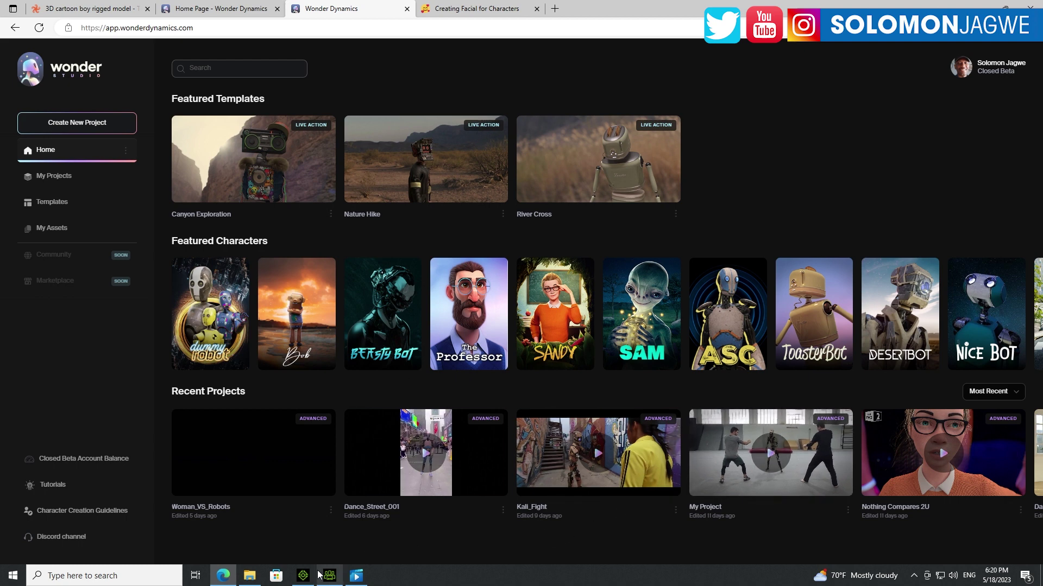
left_click(356, 576)
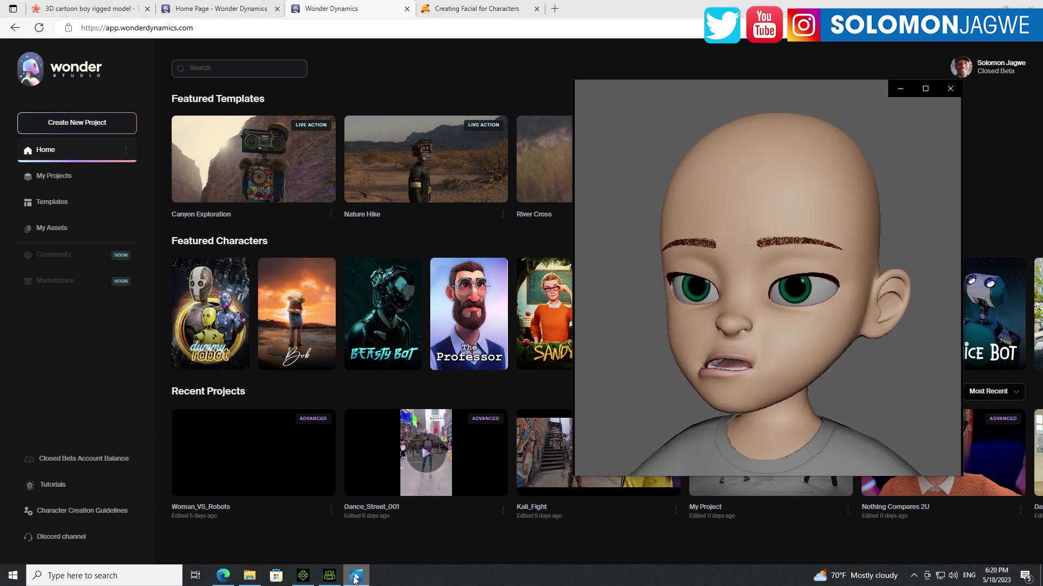
left_click(89, 11)
left_click(88, 10)
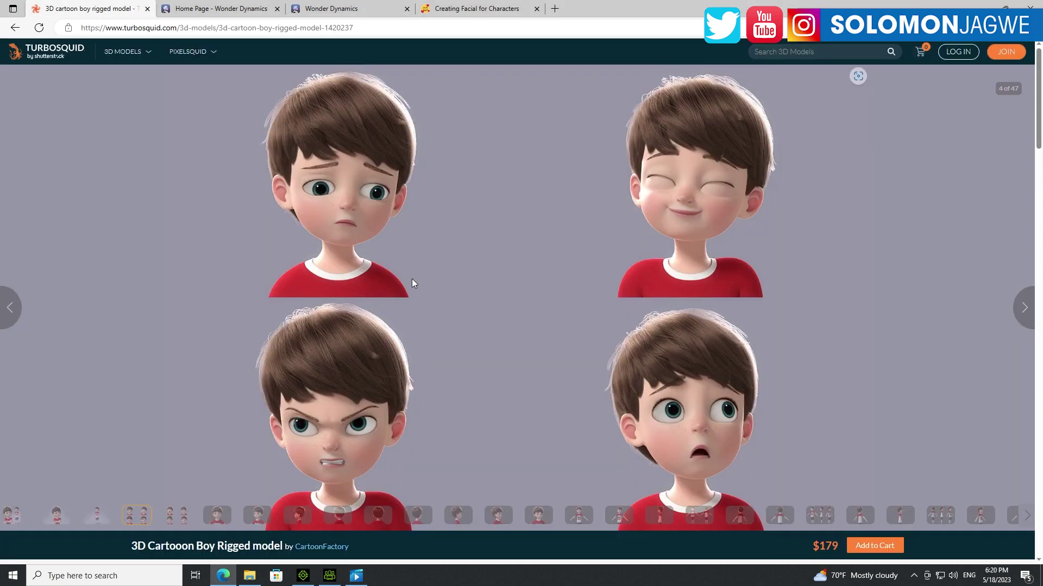
left_click(356, 576)
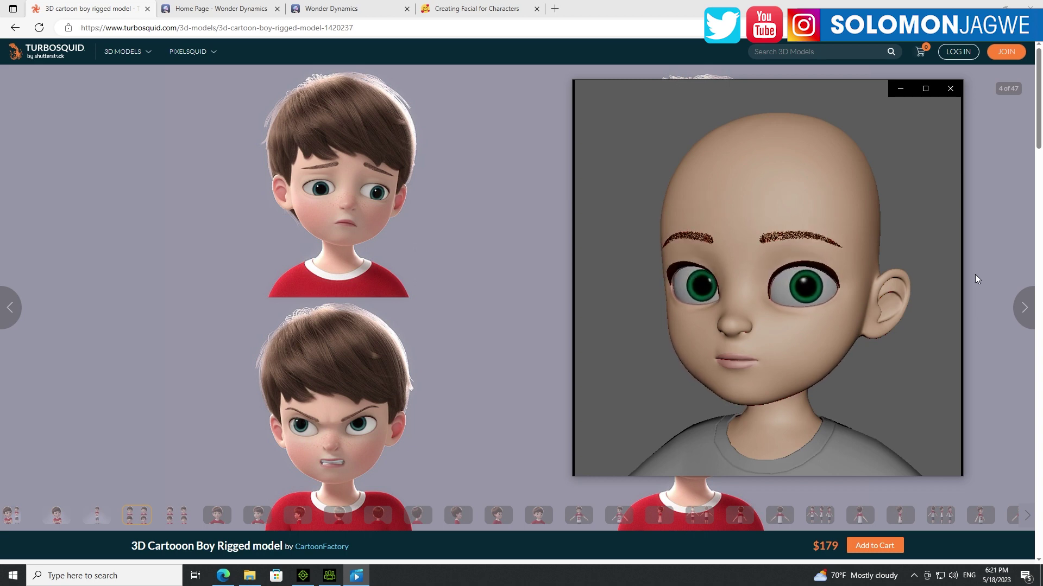
- Go back to the cartoon boy model's first preview image and show the shapeTest video over it
left_click(11, 308)
left_click(13, 309)
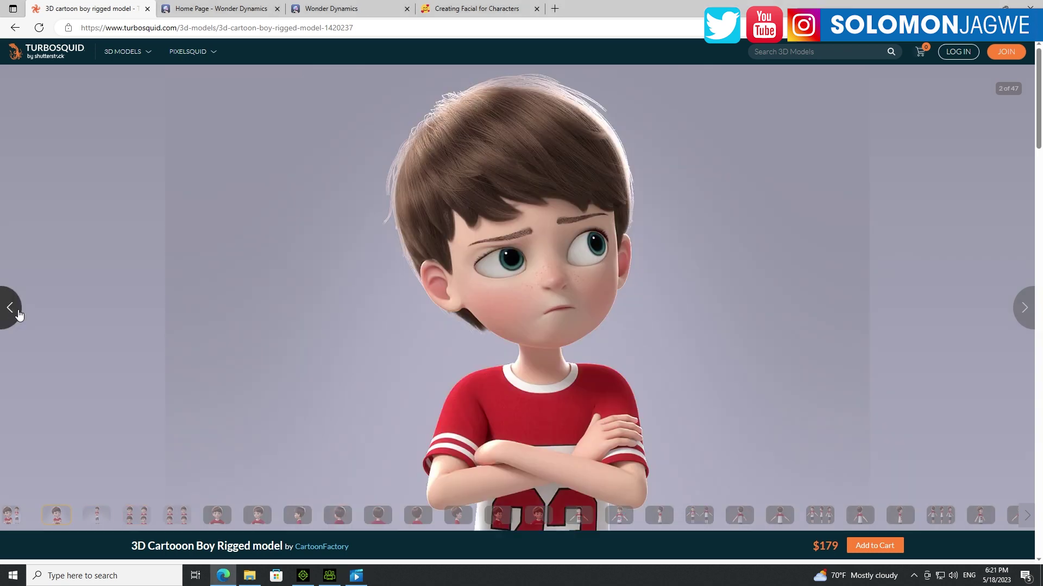
left_click(16, 313)
left_click(359, 577)
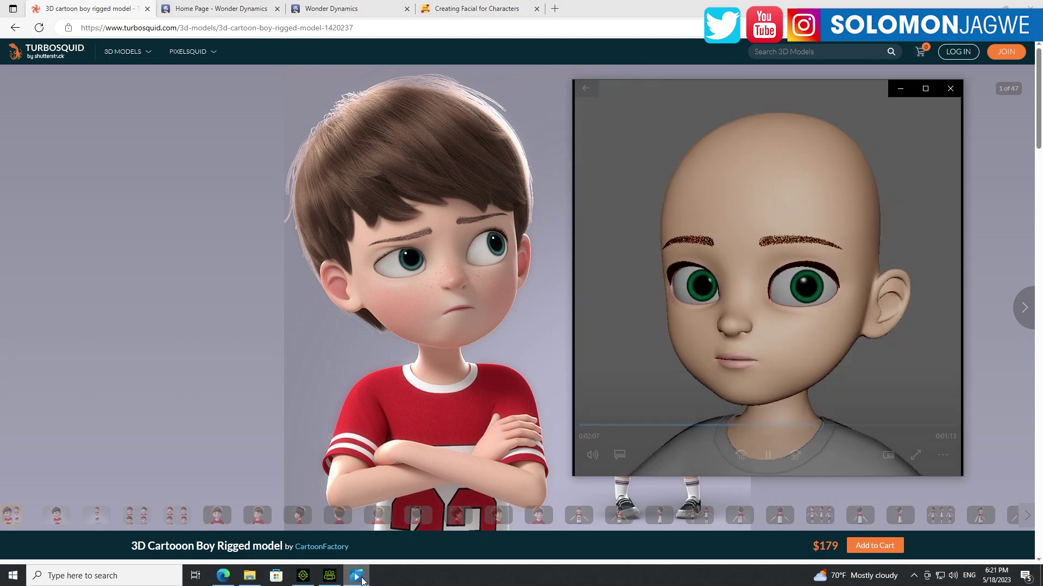
- Check the Nkoza avatar's face in Character Creator 4, and return to the shapeTest video over the cartoon boy preview
left_click(330, 577)
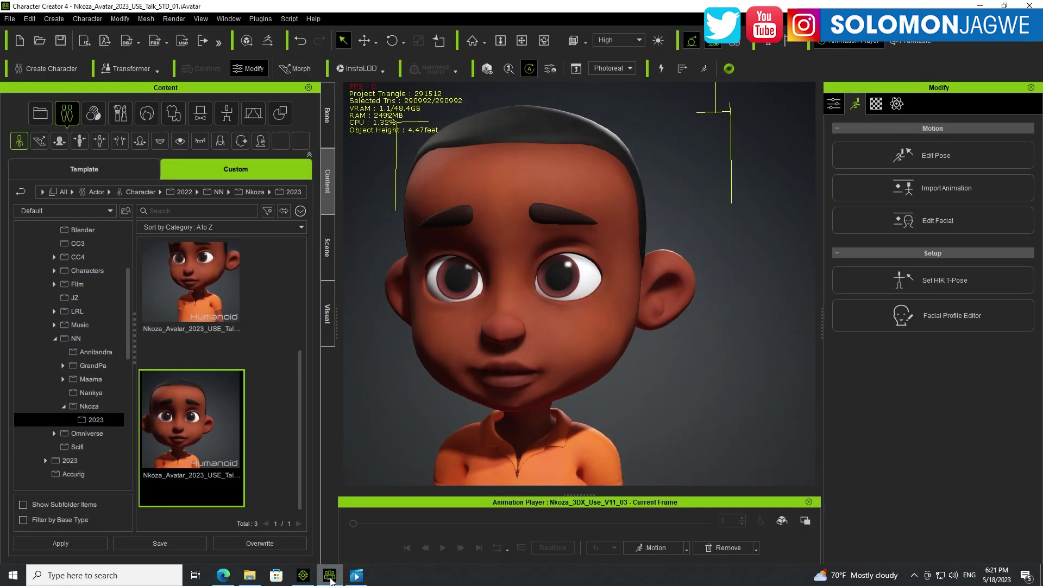
left_click(330, 576)
left_click(330, 576)
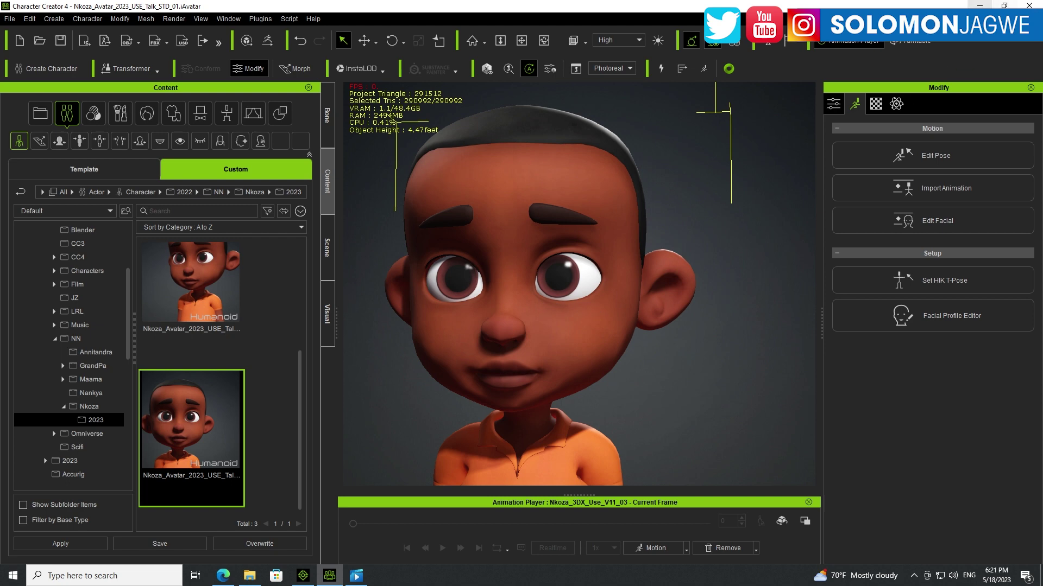
left_click(1003, 6)
left_click(795, 95)
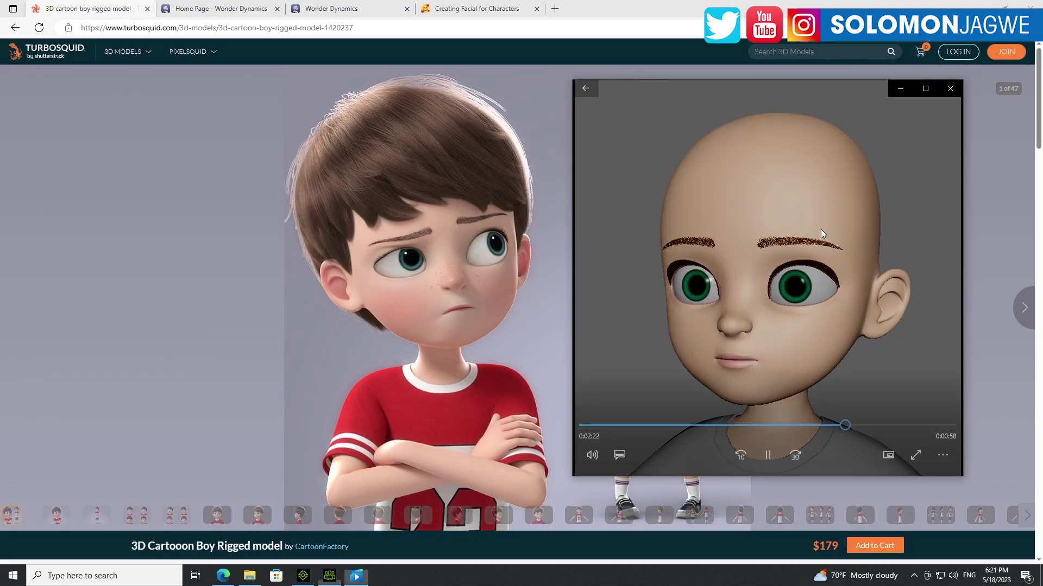